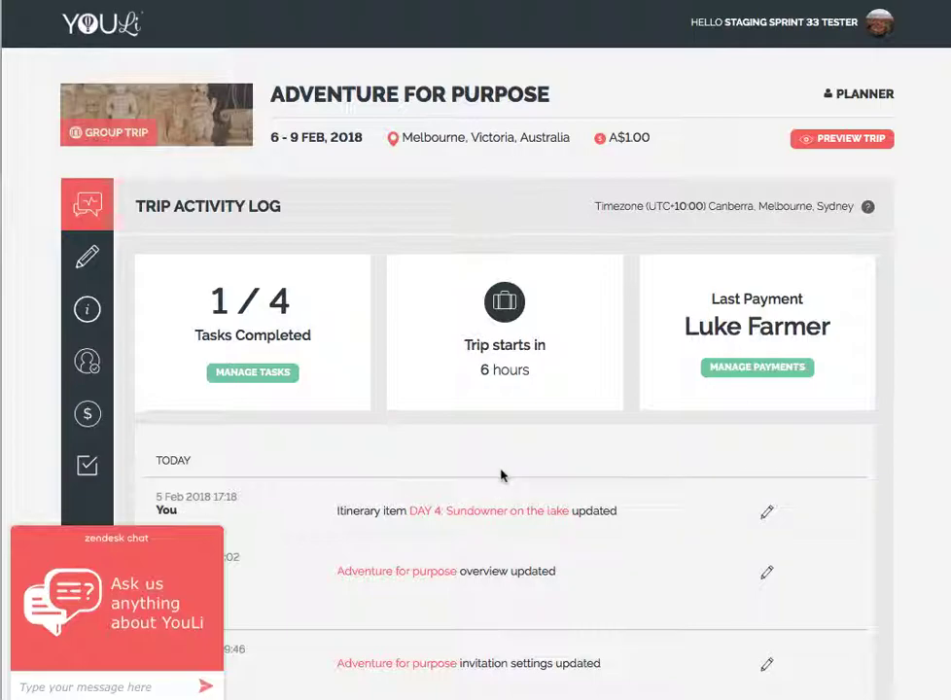
- Open the "DAY 4: Sundowner on the lake" plan item for editing and delete the media embedded in its description
scroll(503, 475, down, 2)
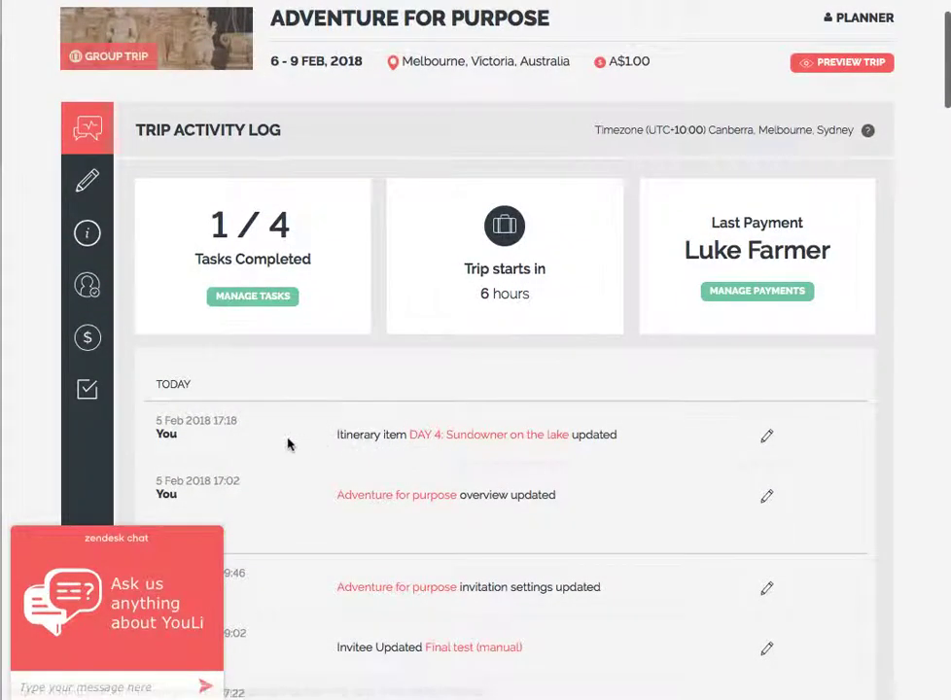
click(767, 437)
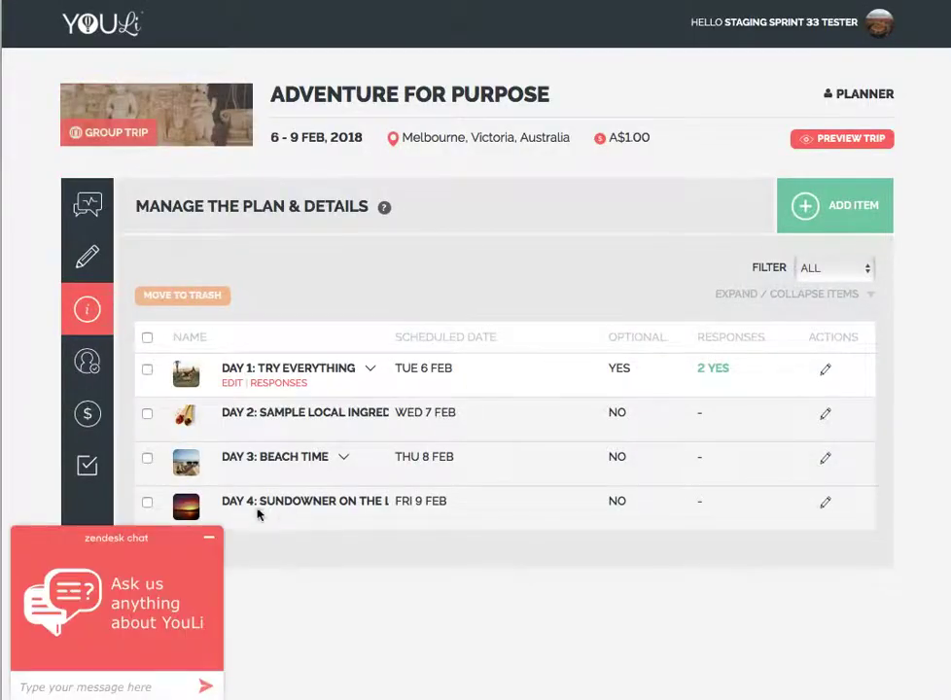
click(240, 518)
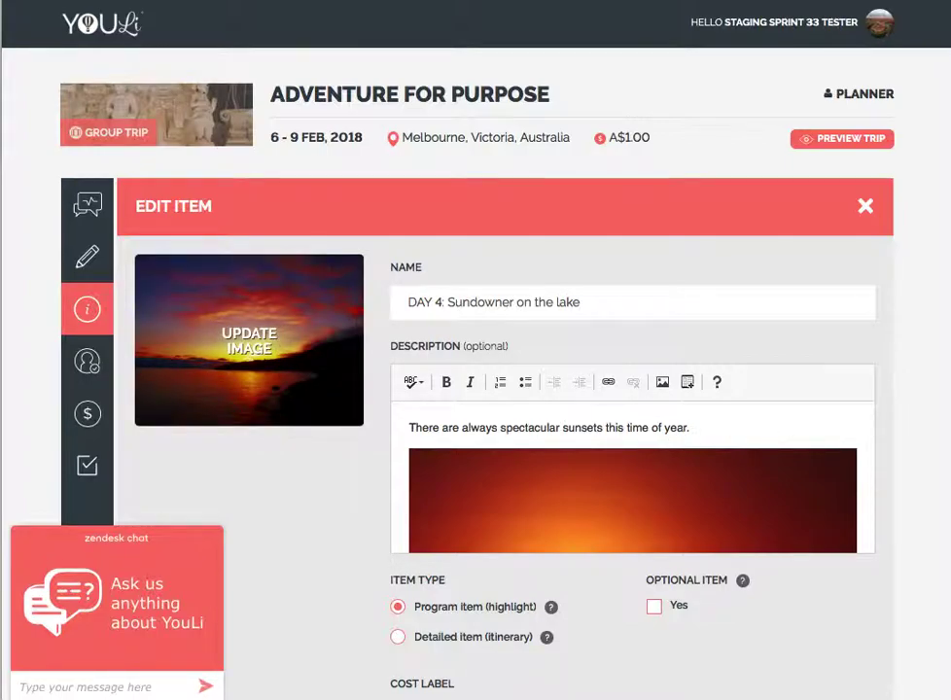
key(Delete)
key(Delete)
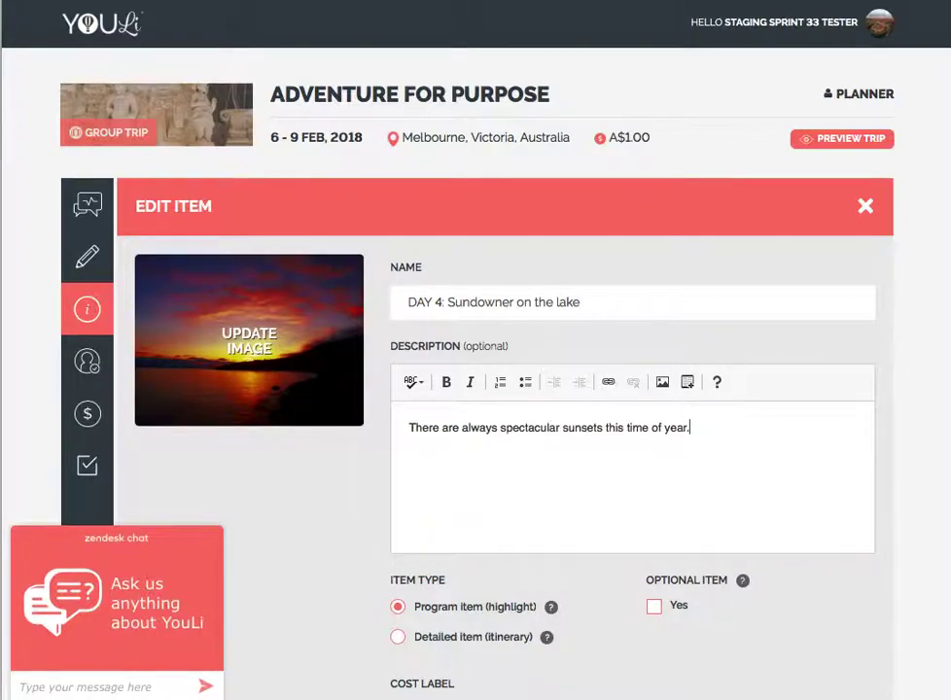
click(688, 383)
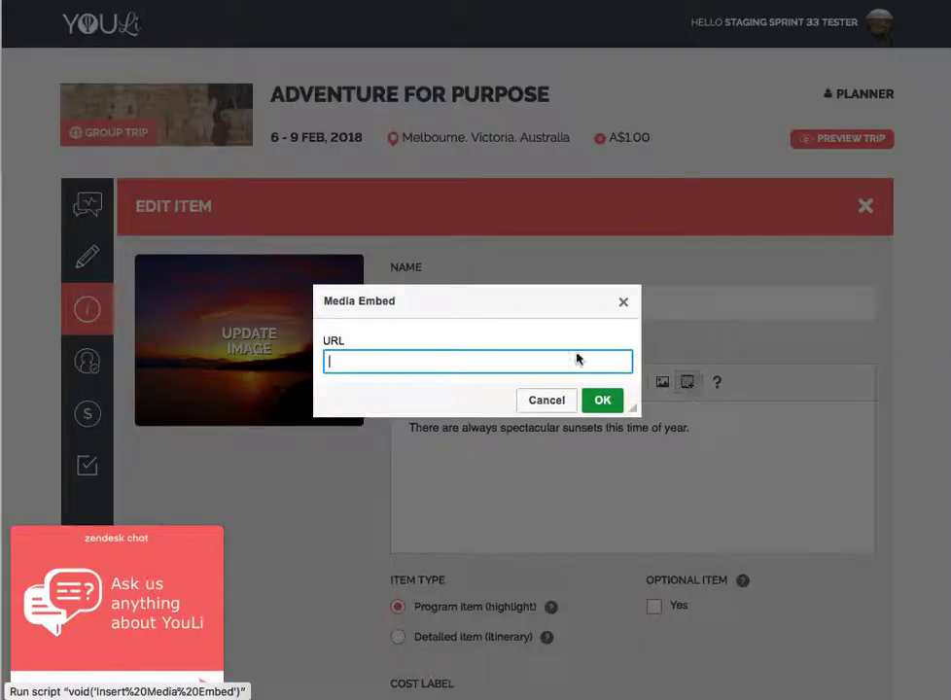
text(https://www.youtube.com/watch?v=vbaJ1SPjLnc)
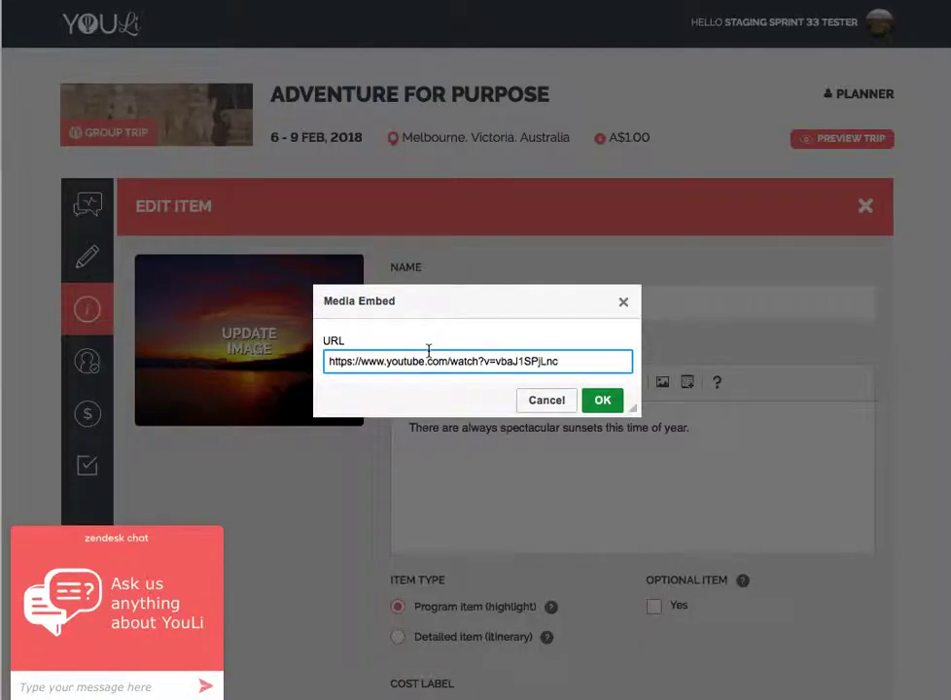
click(593, 403)
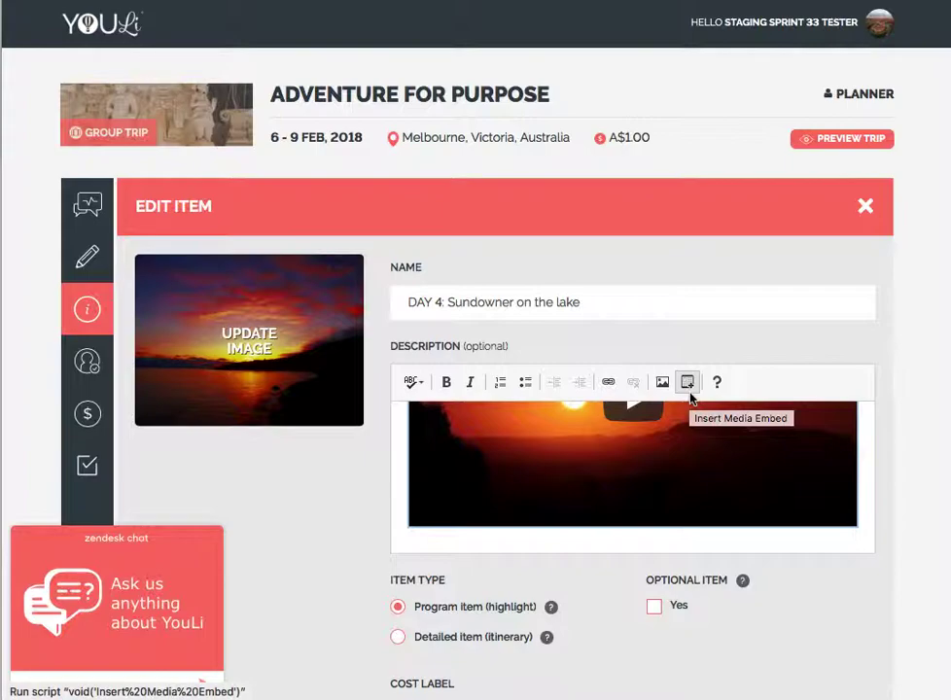
scroll(664, 440, up, 3)
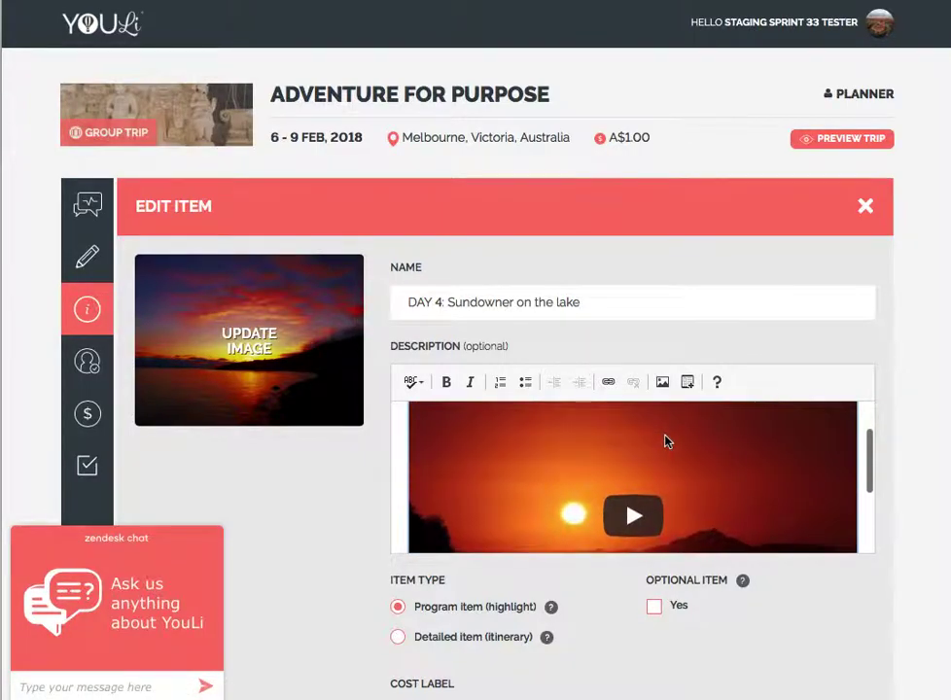
scroll(665, 441, down, 3)
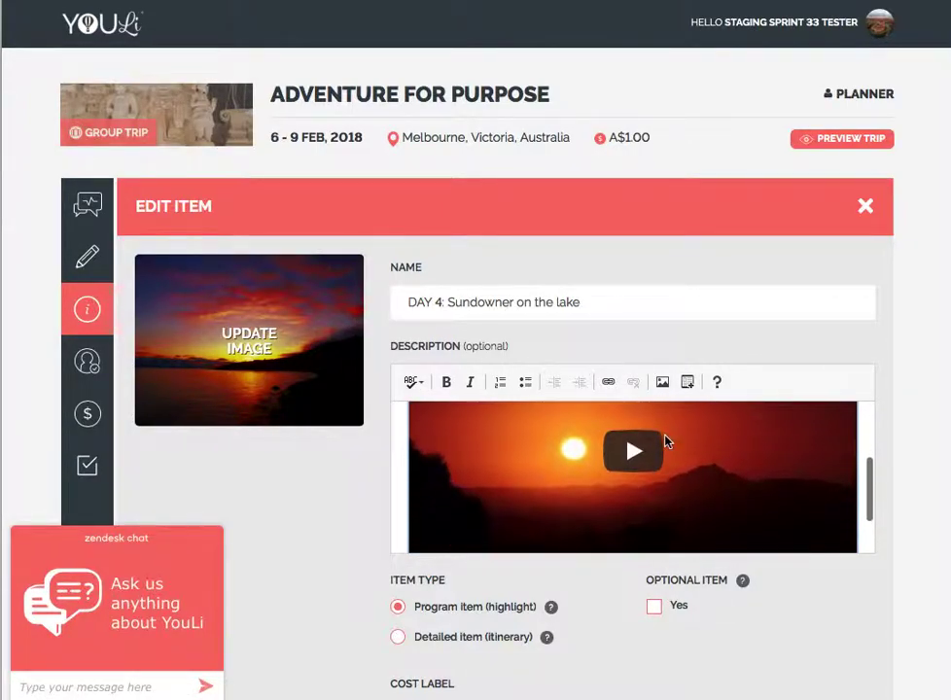
scroll(665, 442, up, 5)
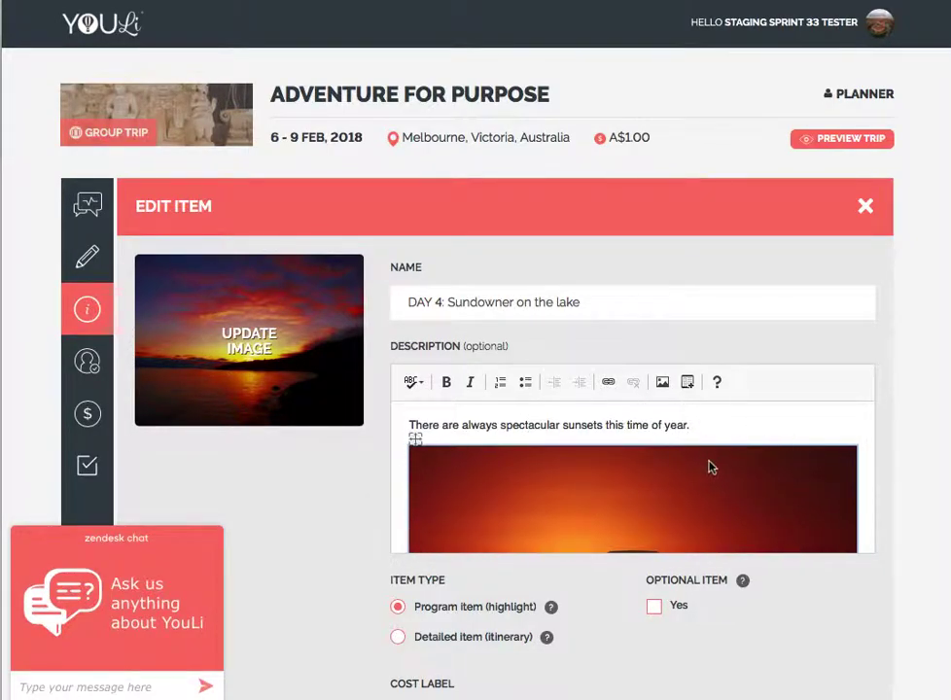
scroll(347, 563, down, 3)
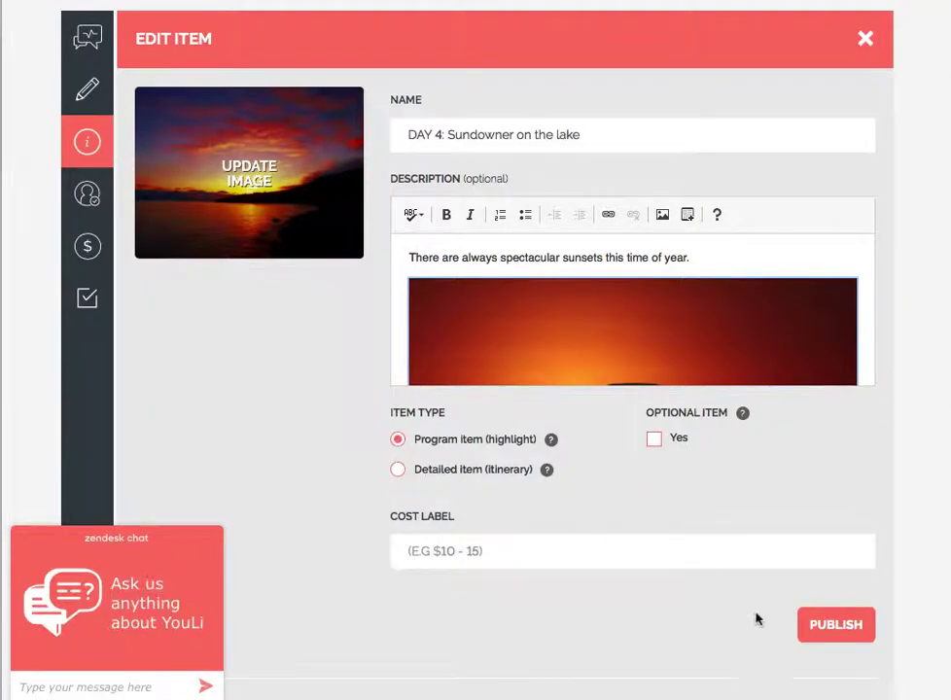
click(833, 626)
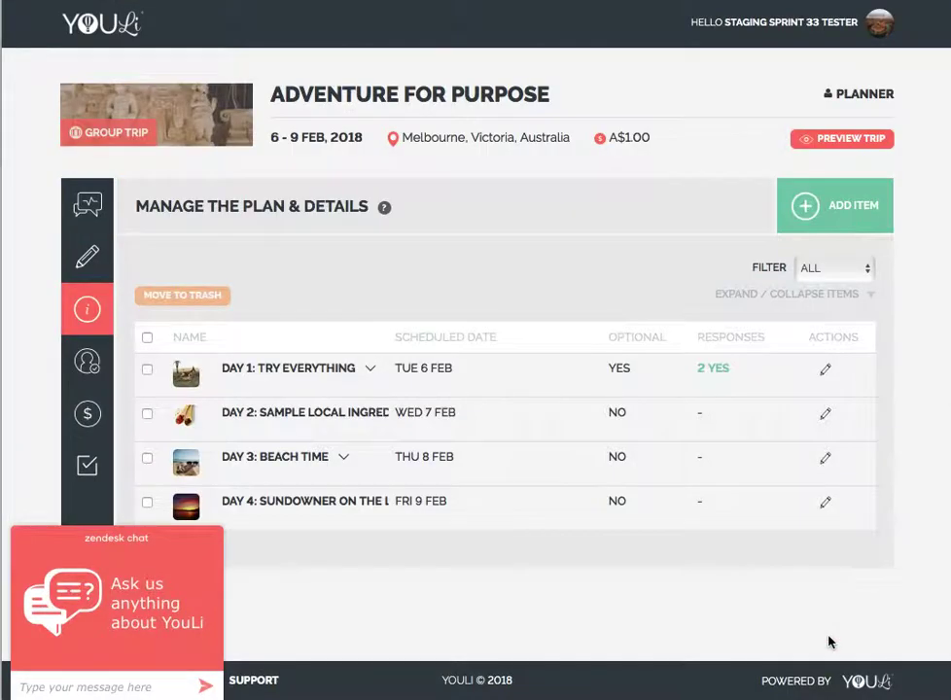
- Preview the trip and expand the full content of the Day 4 highlight to check its embedded video
click(819, 142)
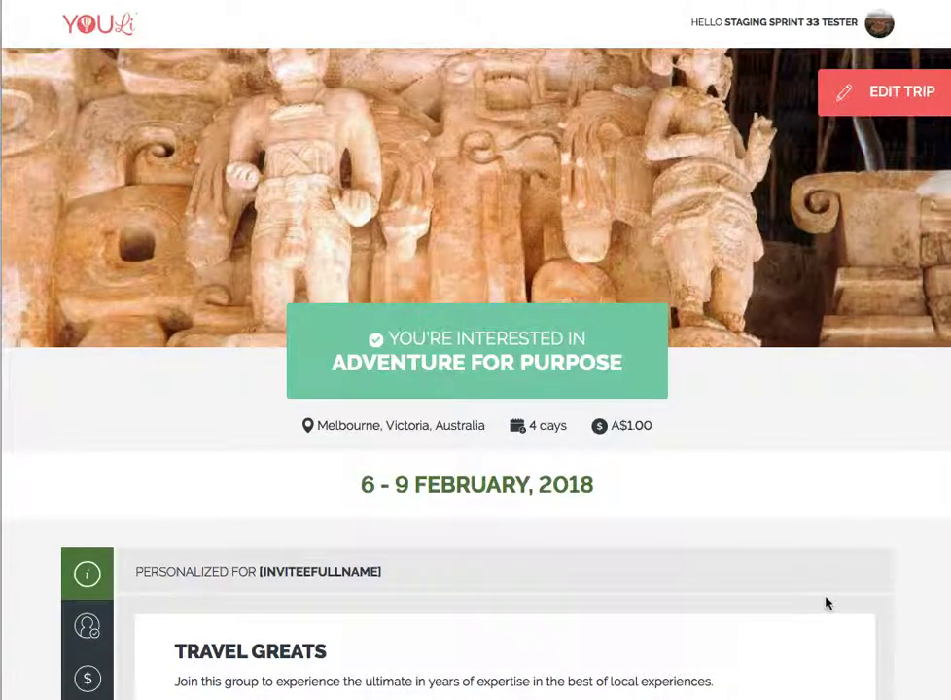
scroll(825, 603, down, 4)
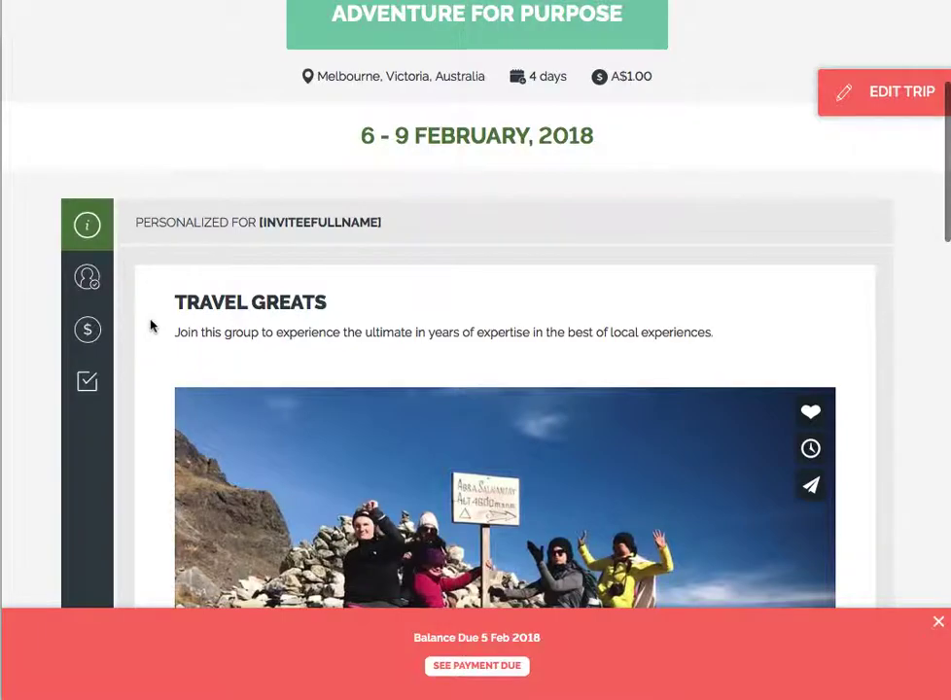
scroll(150, 327, down, 15)
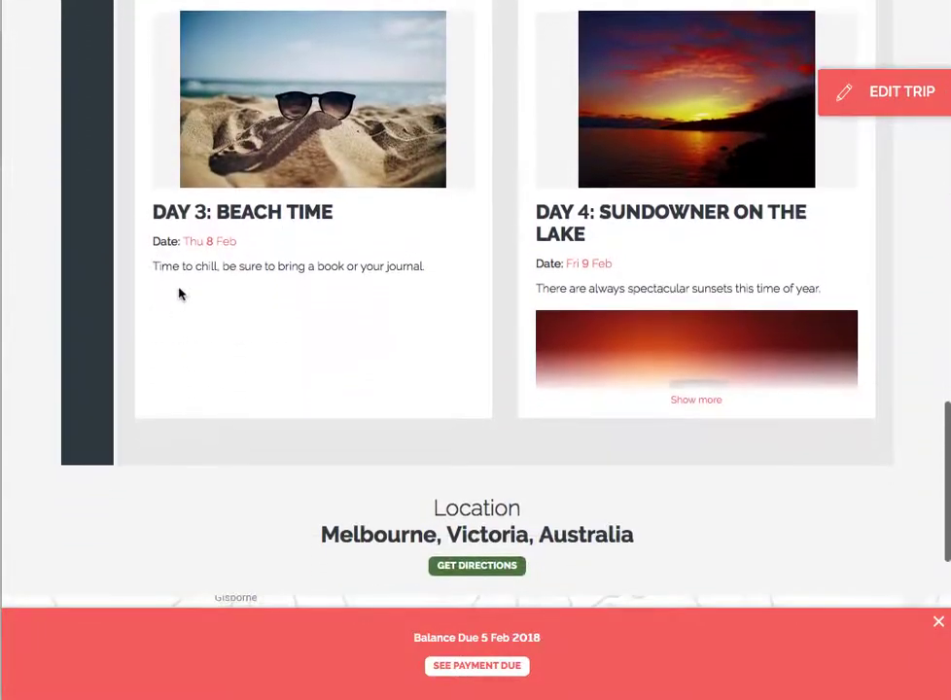
scroll(652, 259, up, 2)
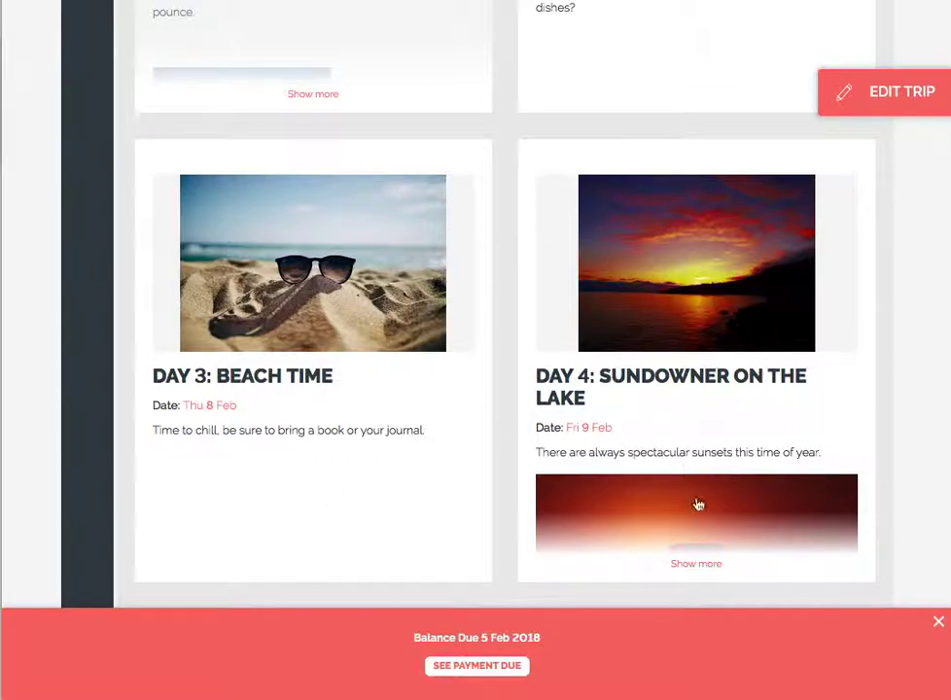
click(700, 566)
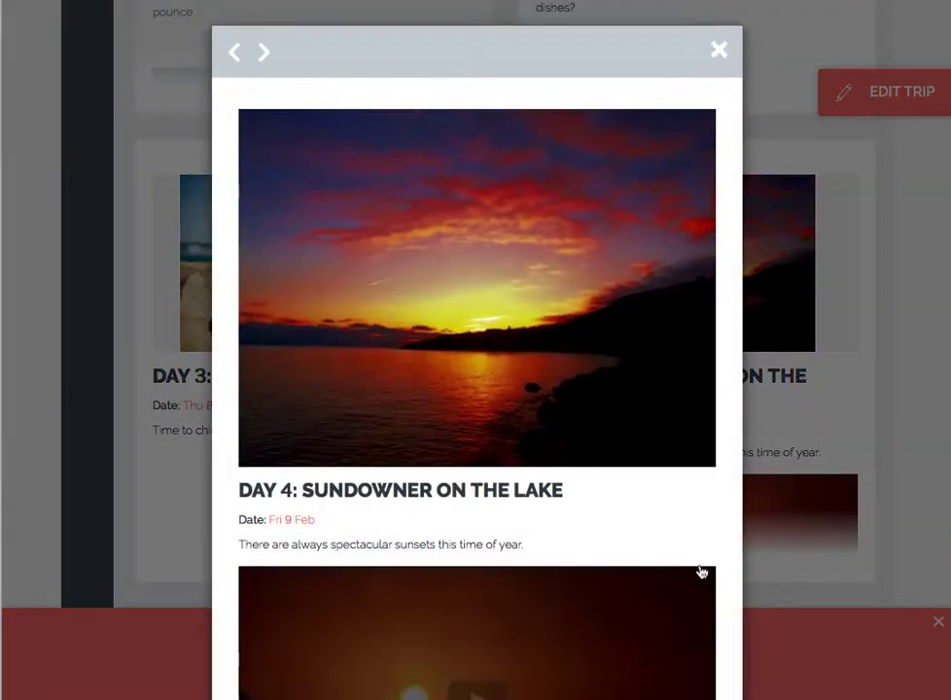
scroll(700, 572, down, 3)
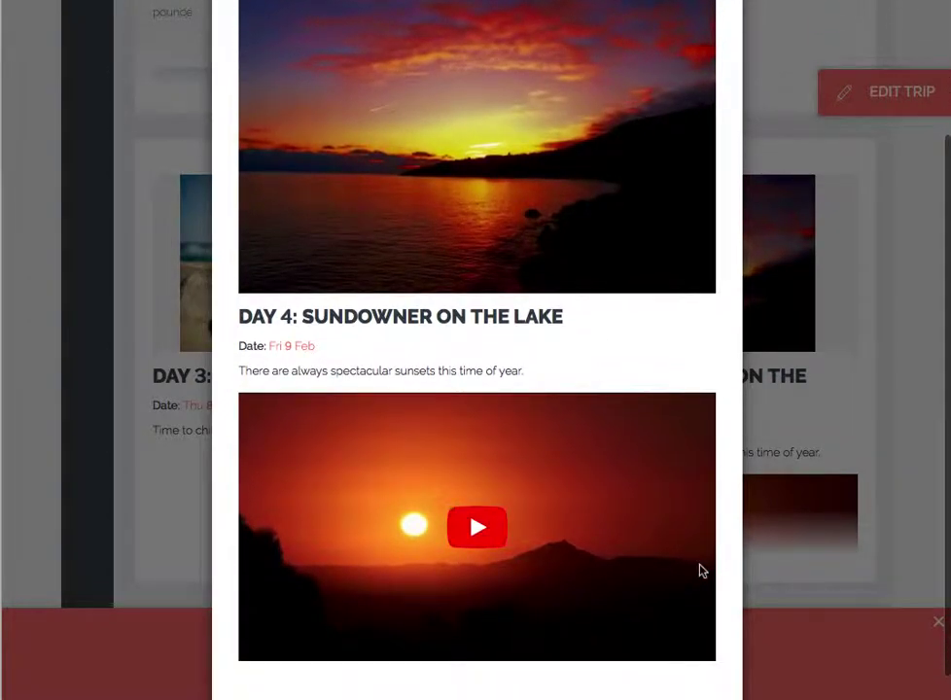
- Play and pause the sunset video in the Day 4 highlight, and close the expanded item
click(475, 533)
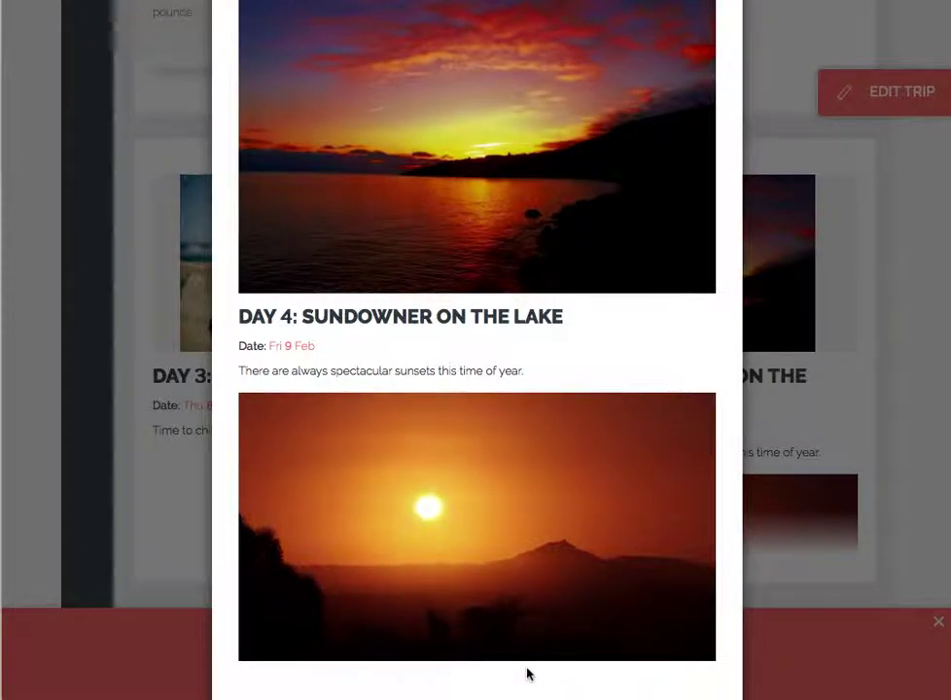
mouse_move(251, 647)
click(272, 646)
scroll(692, 127, up, 3)
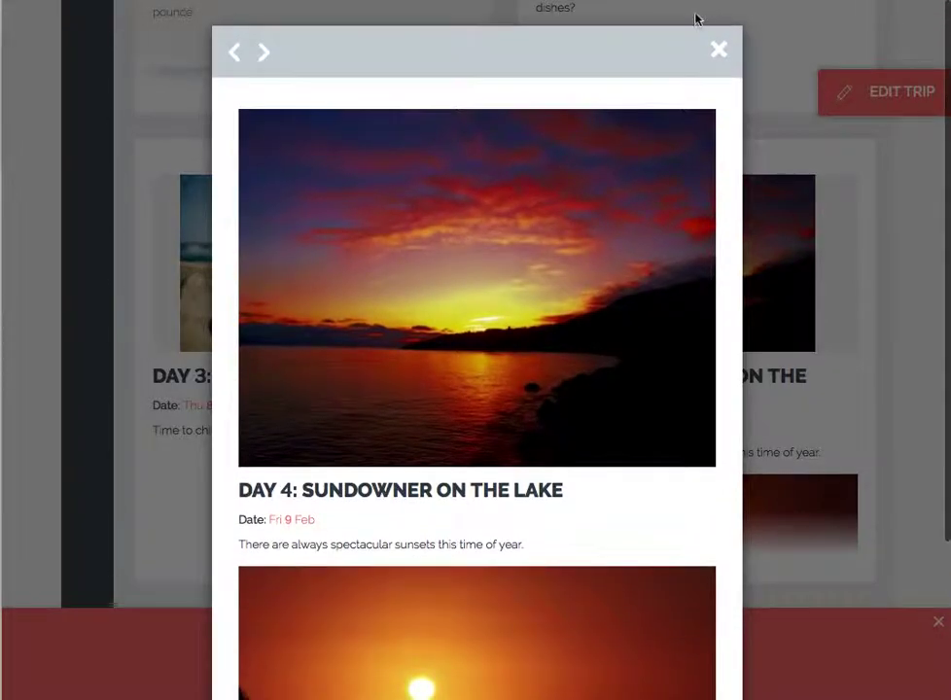
click(718, 49)
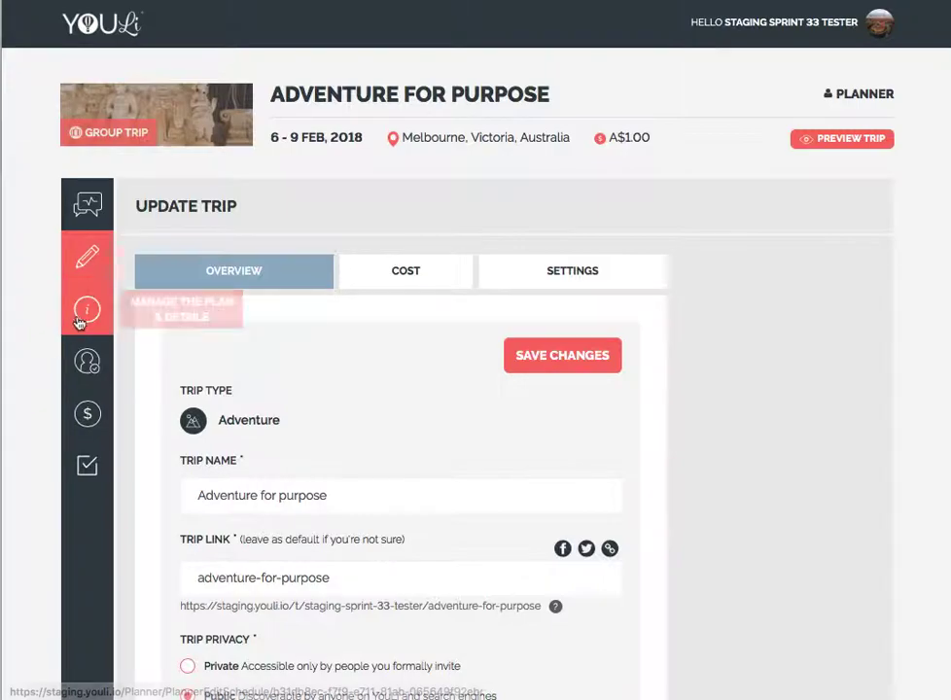
- Change the Day 4 plan item's type to Detailed item (itinerary) and publish it
click(82, 314)
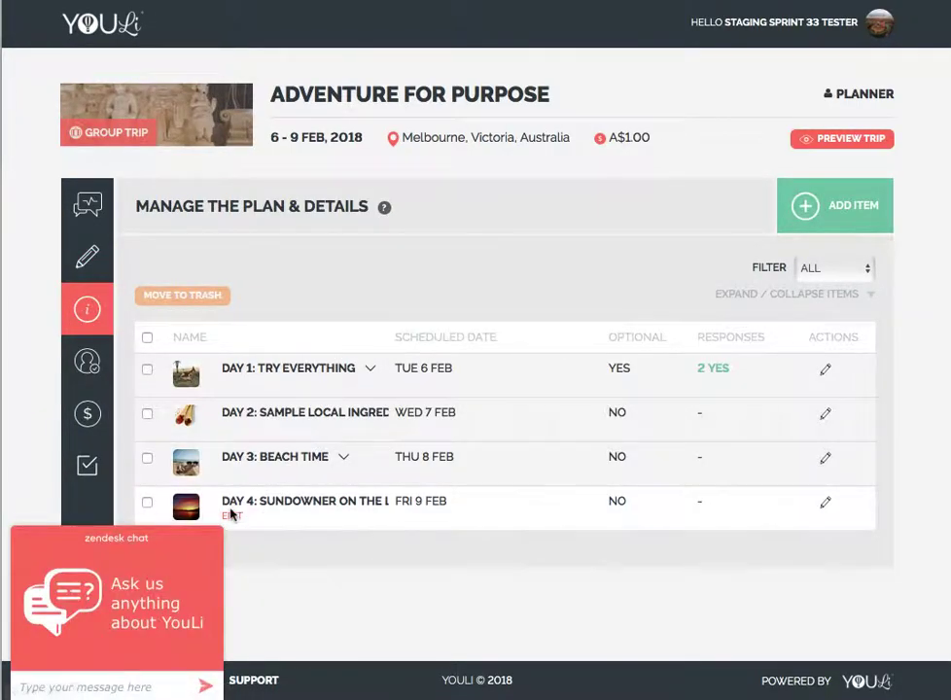
click(231, 518)
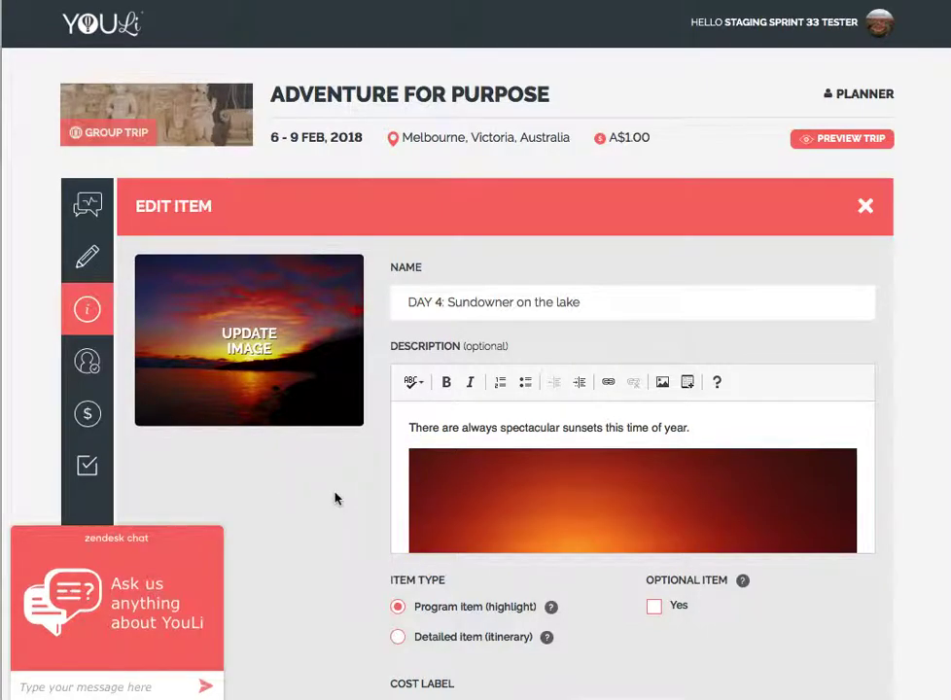
scroll(360, 503, down, 2)
click(397, 514)
click(836, 681)
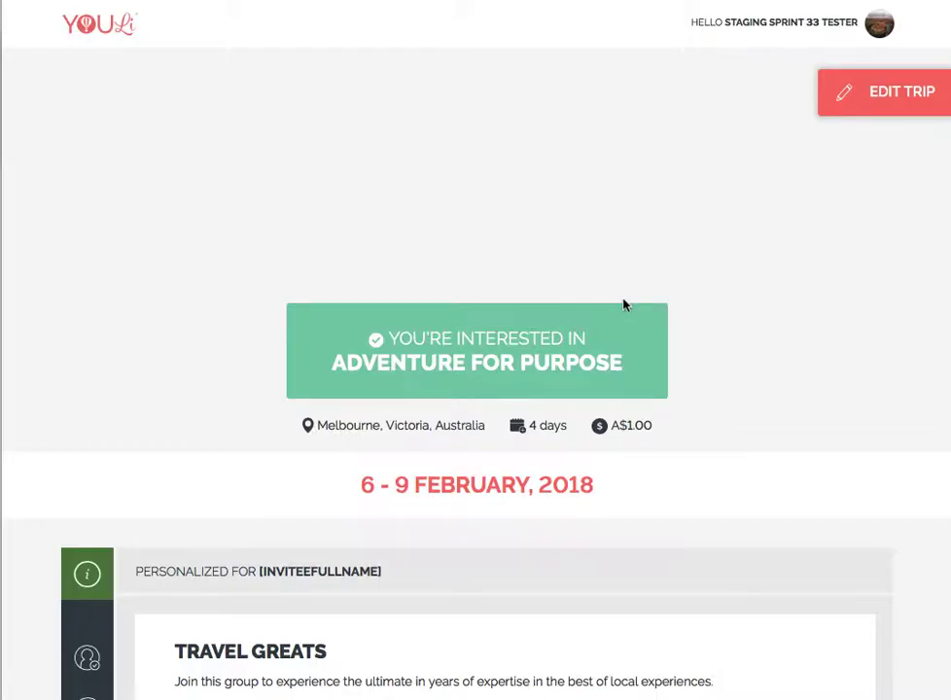
- Check the highlights in the trip preview, and view the detailed itinerary for Fri 9
scroll(623, 304, down, 15)
scroll(623, 304, down, 3)
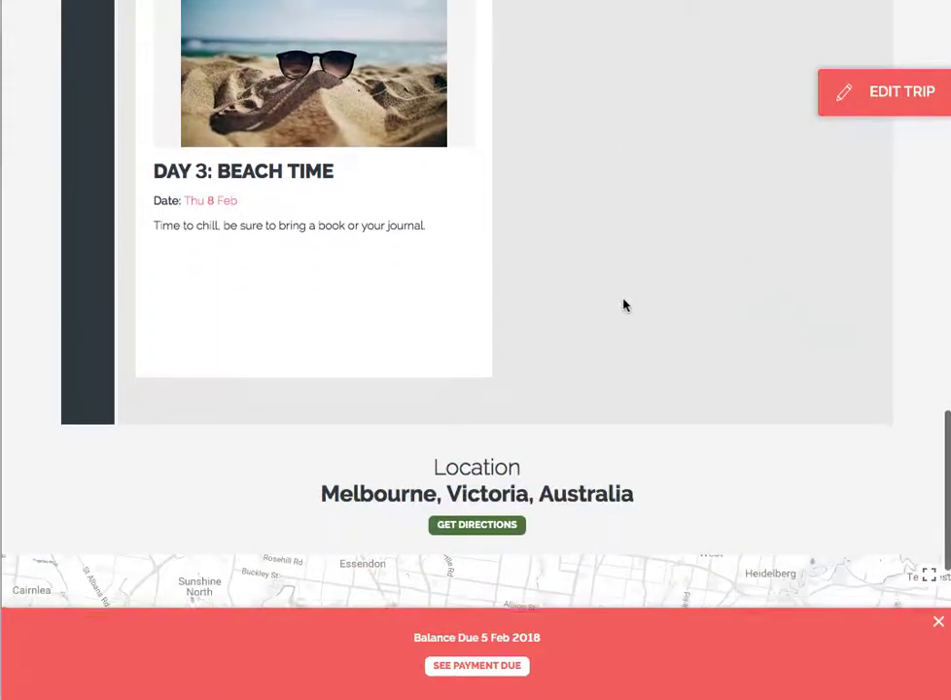
scroll(623, 304, up, 15)
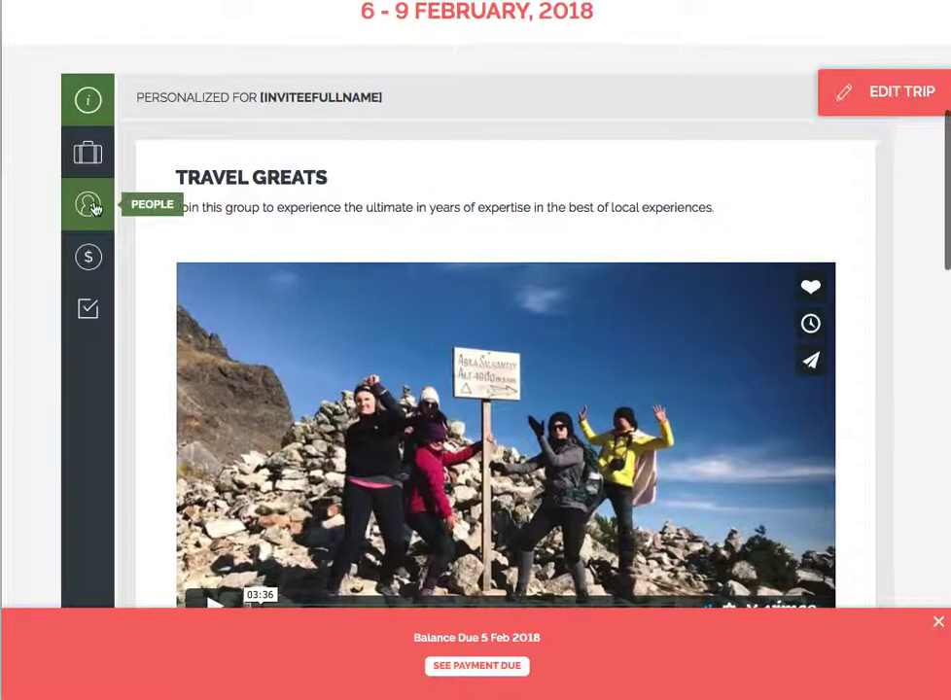
click(88, 204)
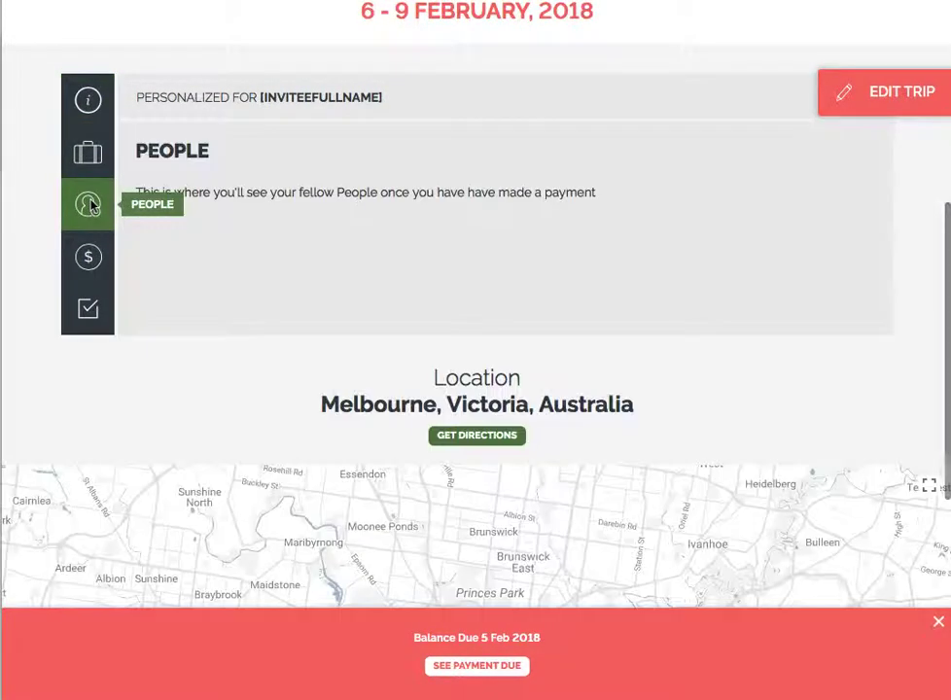
click(88, 152)
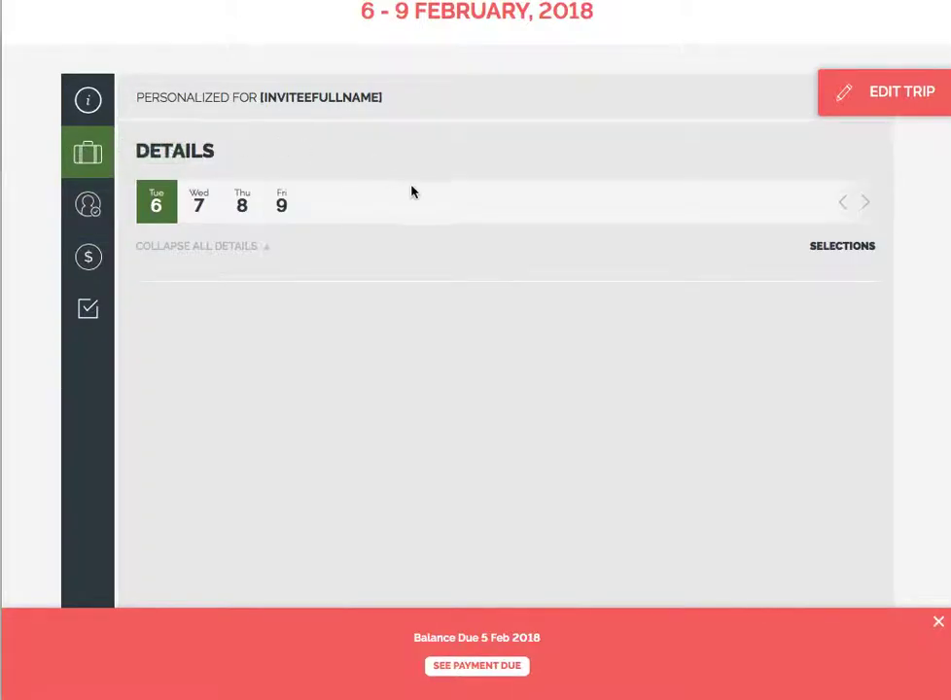
click(198, 205)
click(242, 206)
click(281, 206)
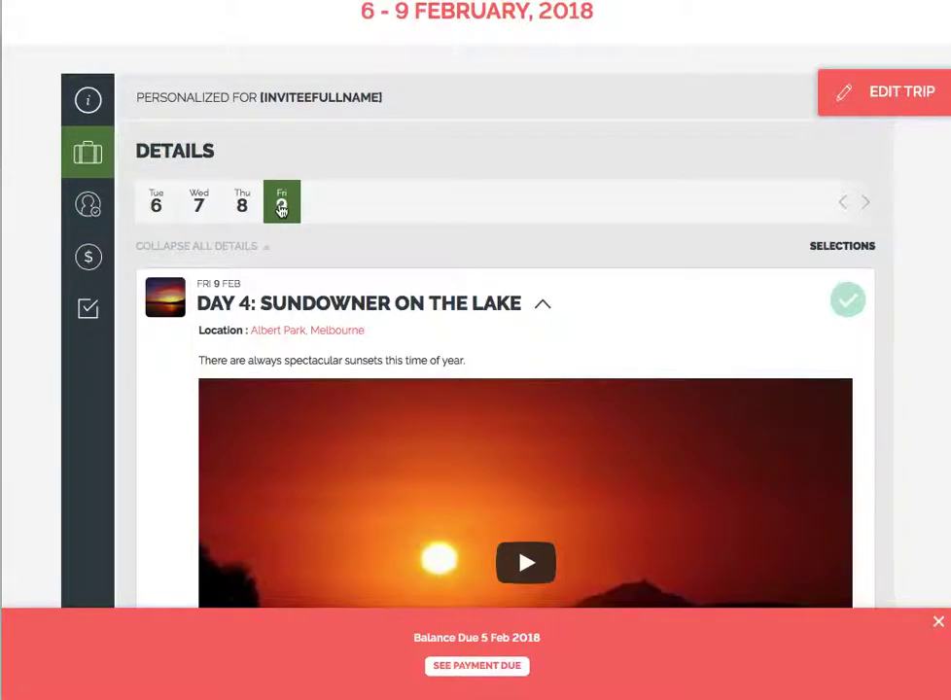
- Play and pause the embedded sunset video in the Day 4 itinerary entry
scroll(355, 277, down, 2)
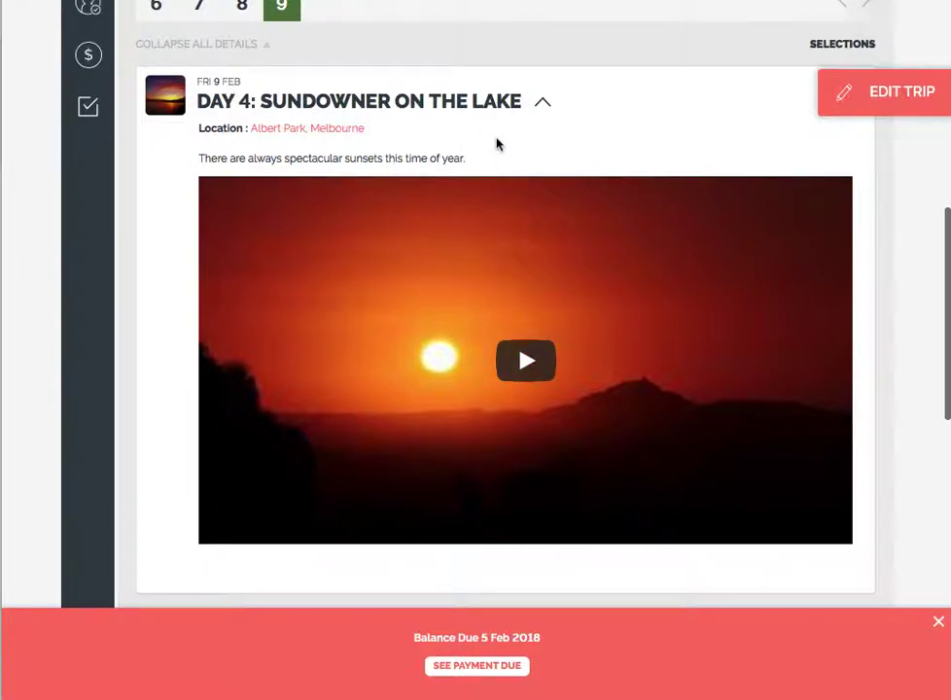
click(525, 363)
click(230, 529)
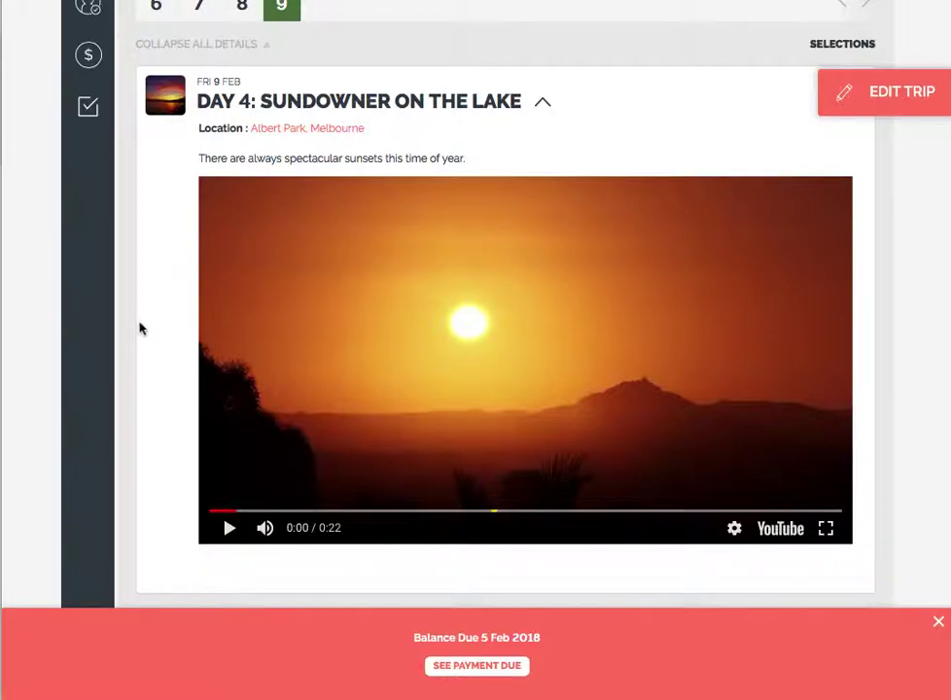
scroll(139, 329, up, 3)
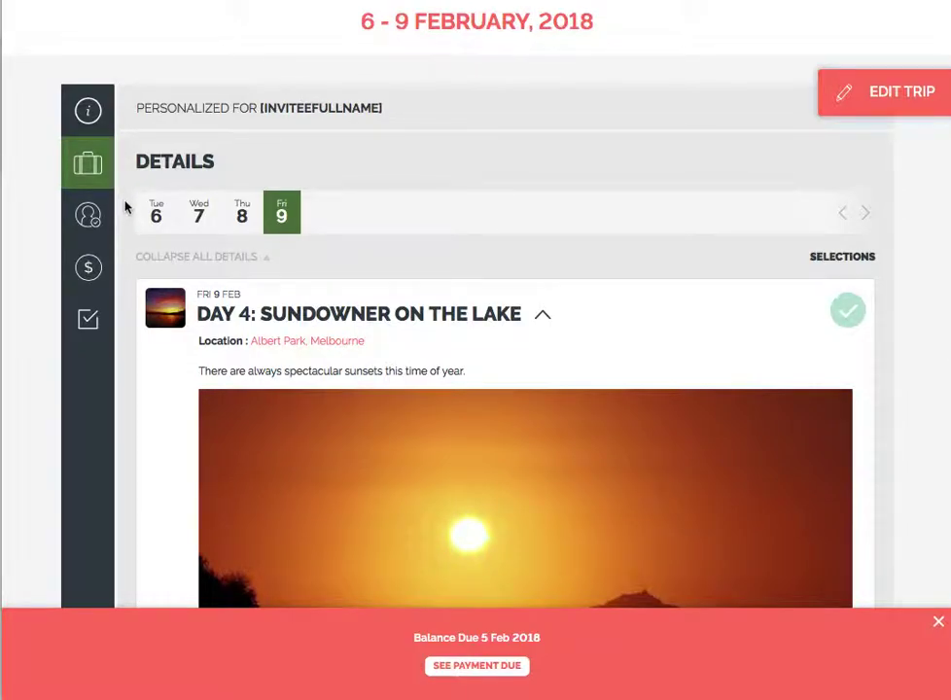
- Open the trip overview for editing and inspect the media embed URL of the trip description's video without changing it
click(879, 107)
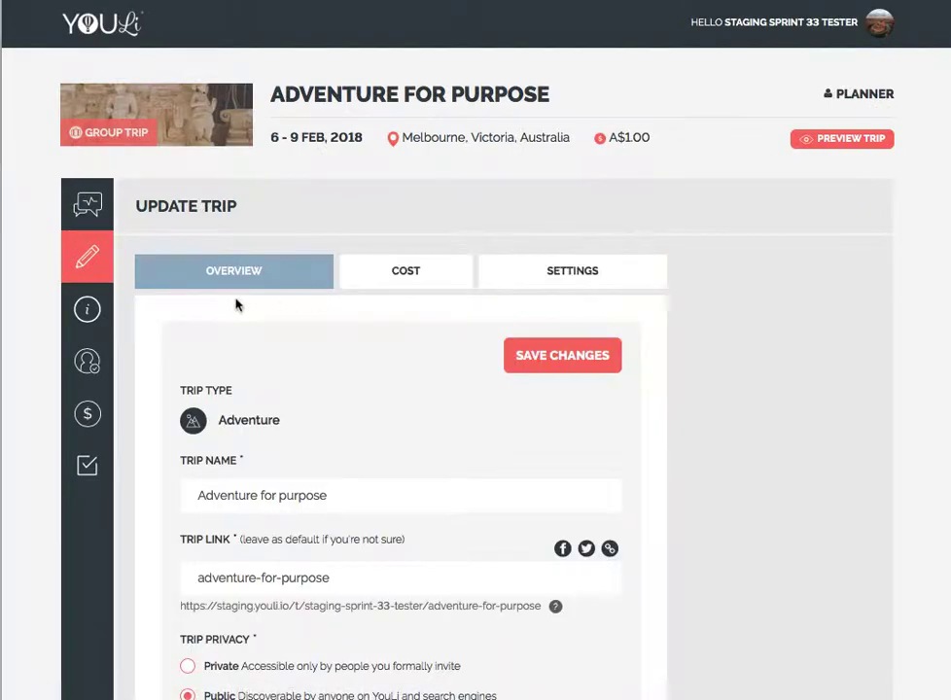
scroll(272, 365, down, 3)
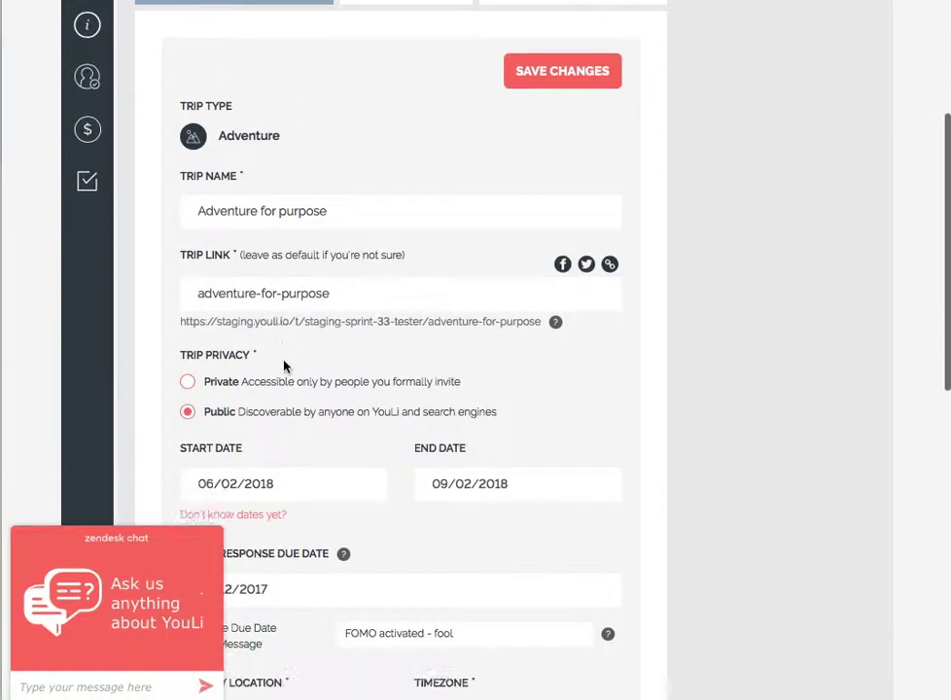
scroll(285, 366, down, 8)
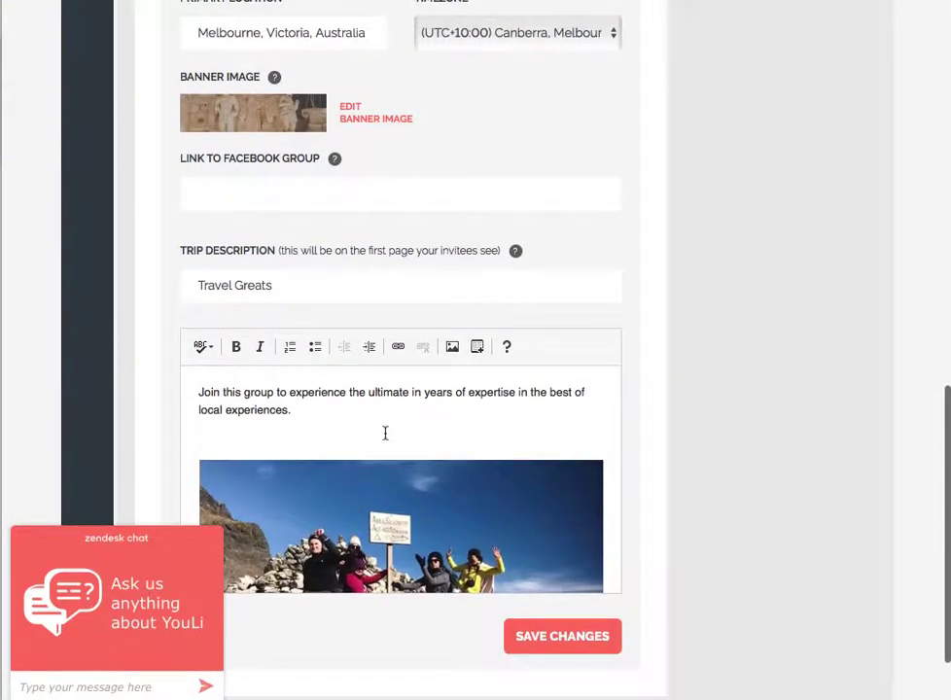
scroll(385, 433, down, 1)
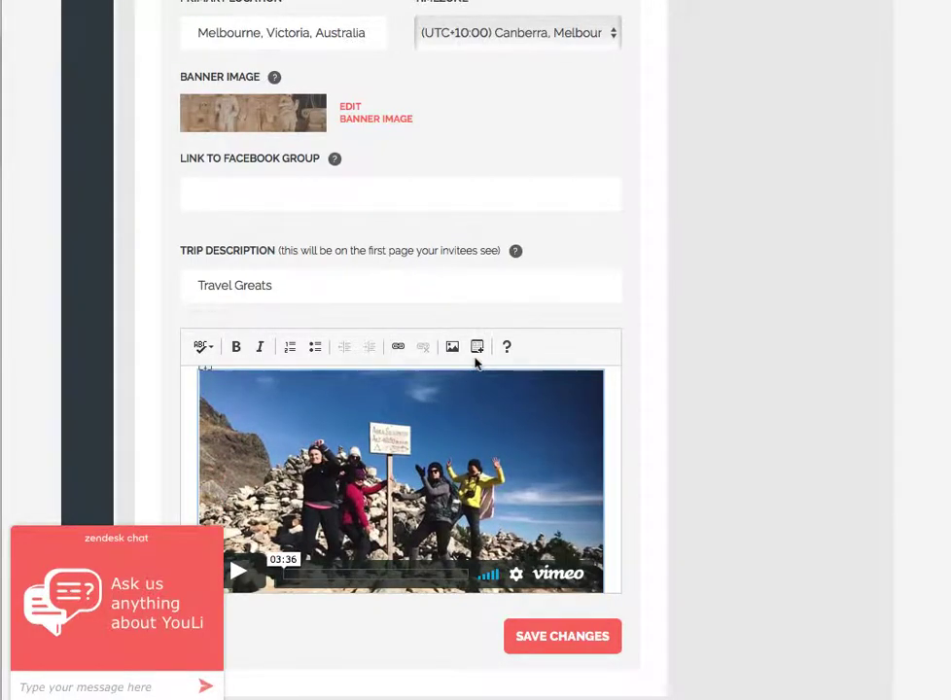
click(478, 347)
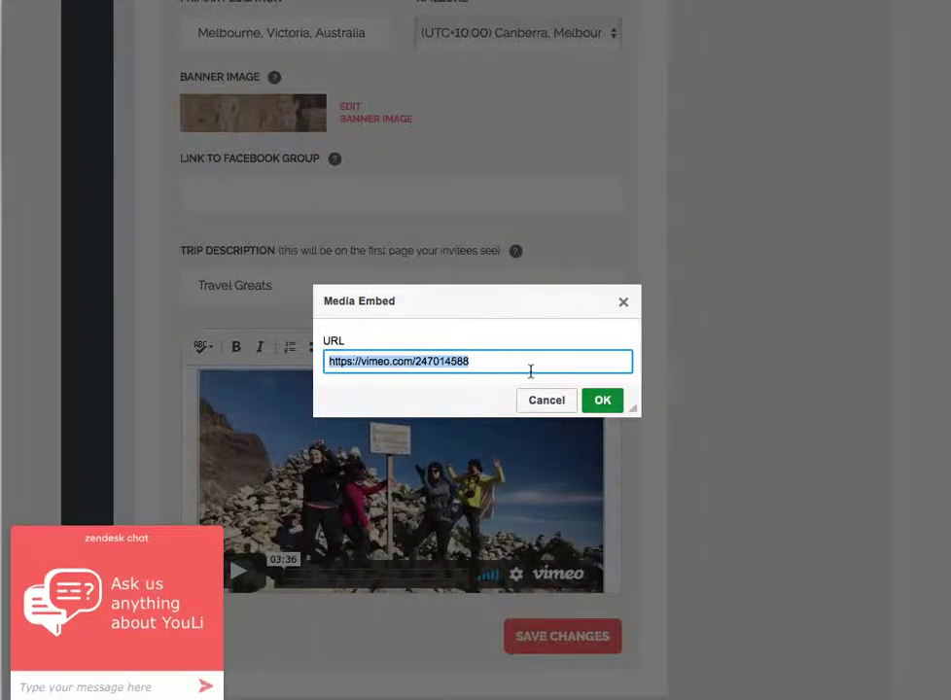
click(547, 401)
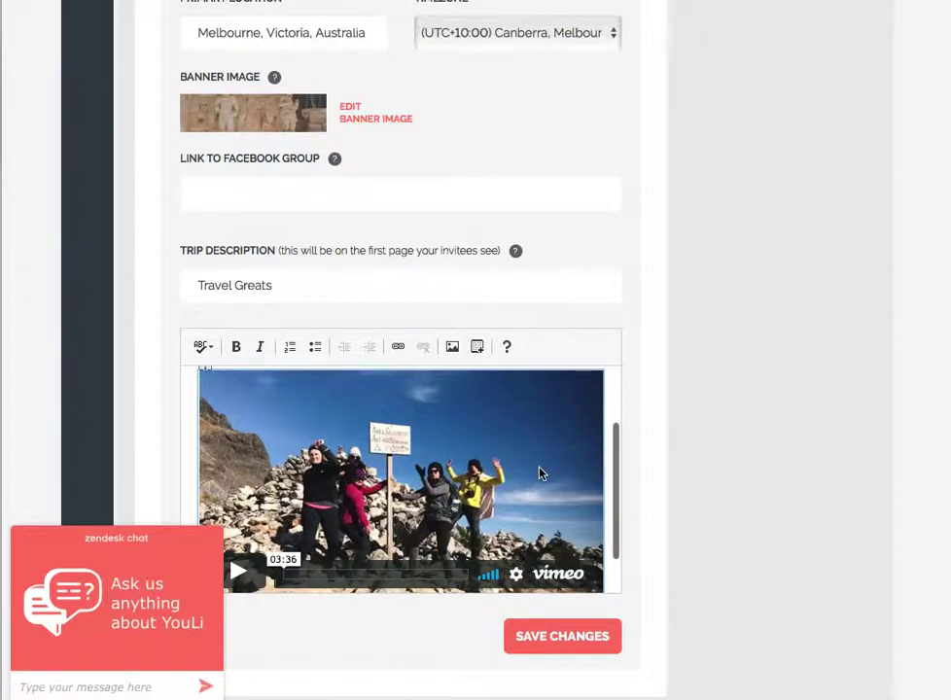
scroll(540, 473, down, 1)
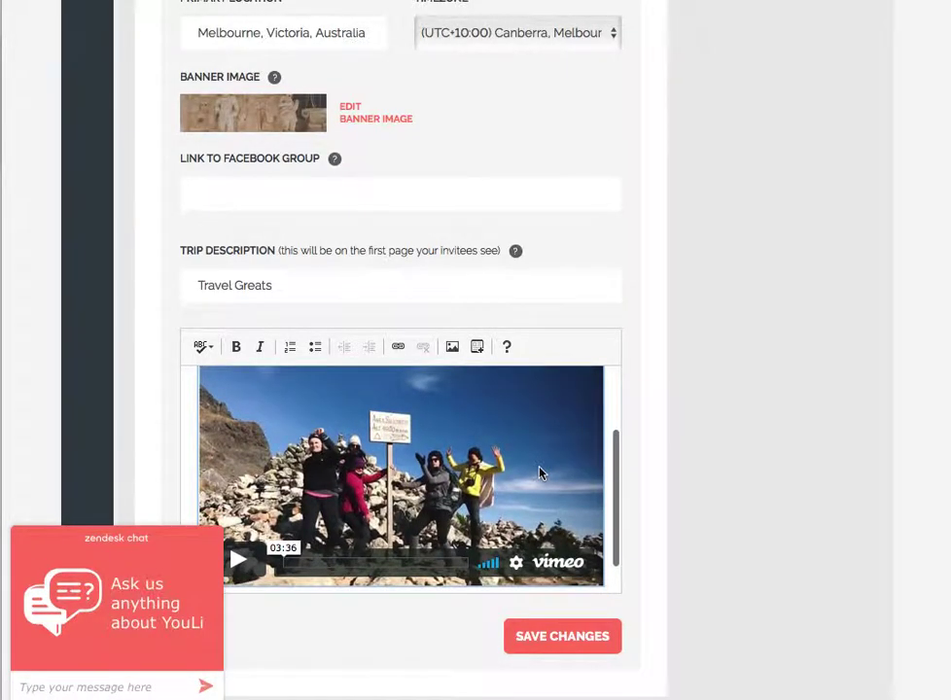